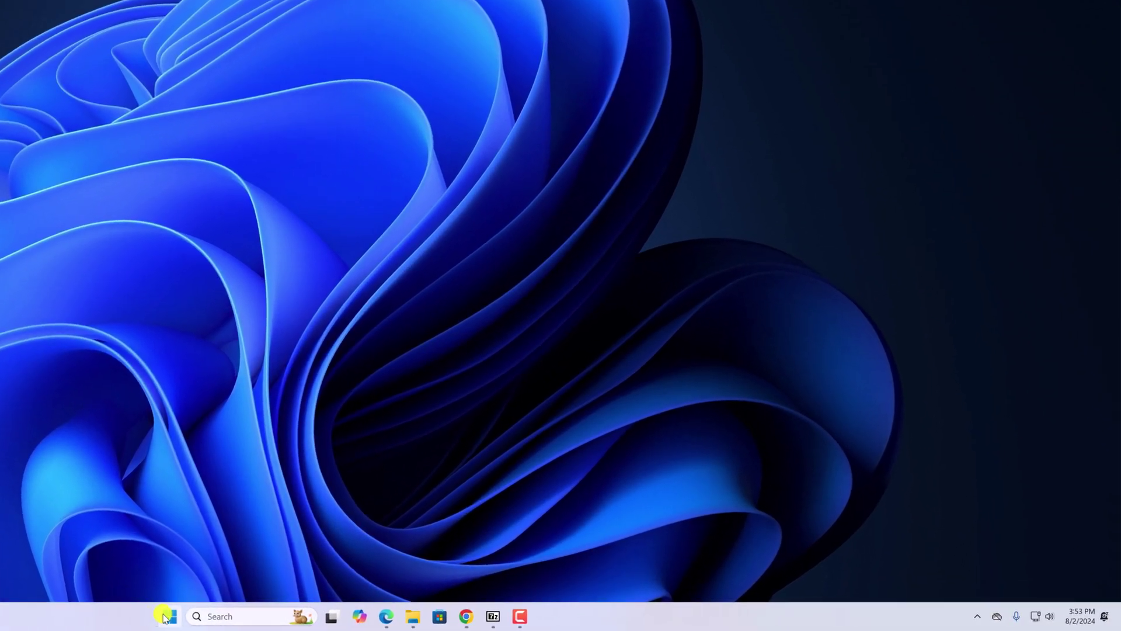
# - Restart the computer from the Start button's Shut down or sign out menu
pyautogui.rightClick(166, 618)
pyautogui.moveTo(195, 563)
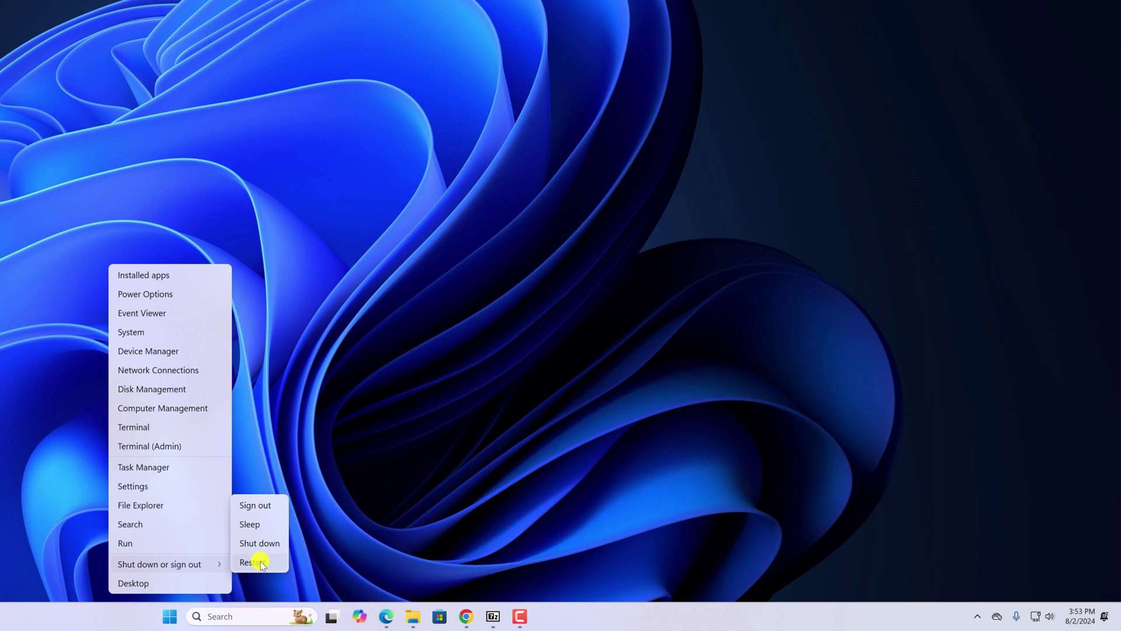
pyautogui.click(363, 358)
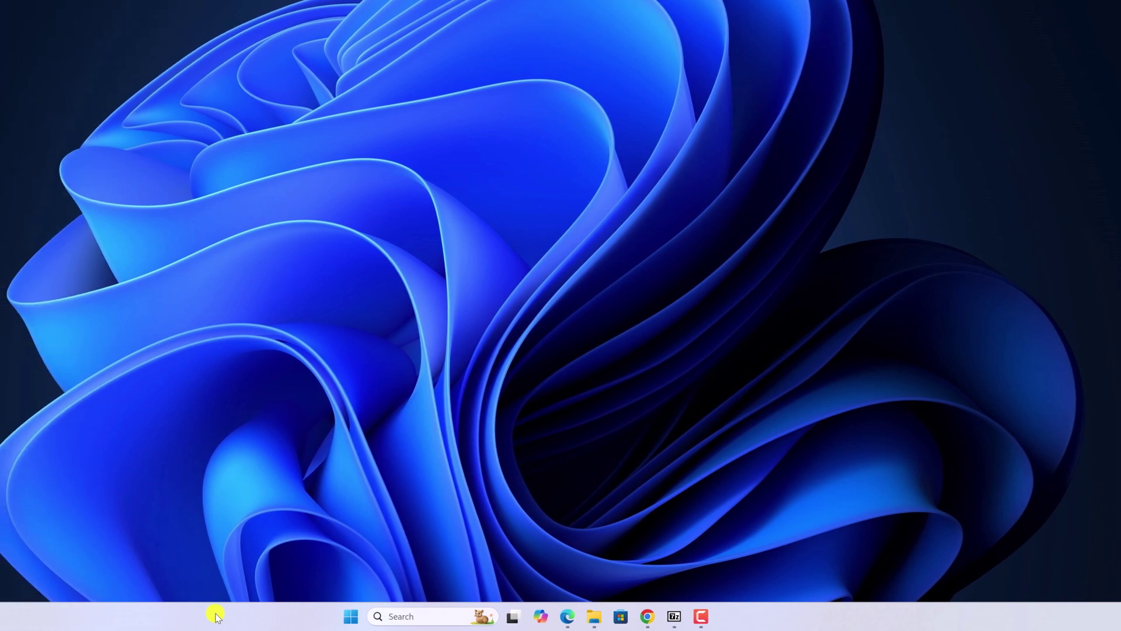
# - Open Task Manager, filter processes by '7-zip' and bring up actions for 7-Zip File Manager
pyautogui.rightClick(216, 616)
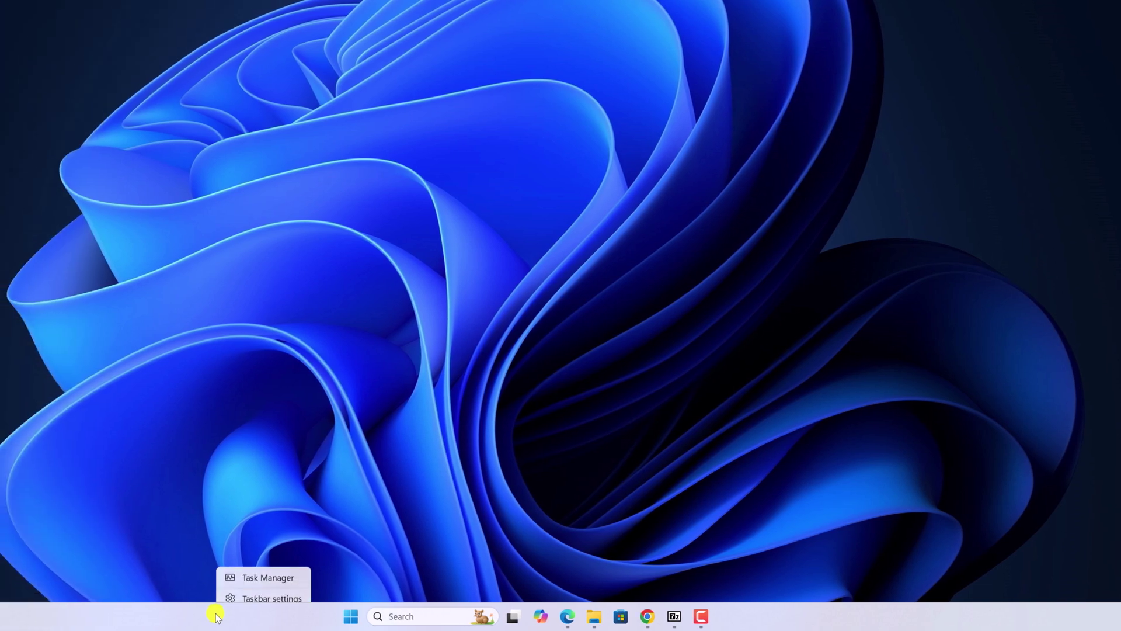
pyautogui.click(281, 571)
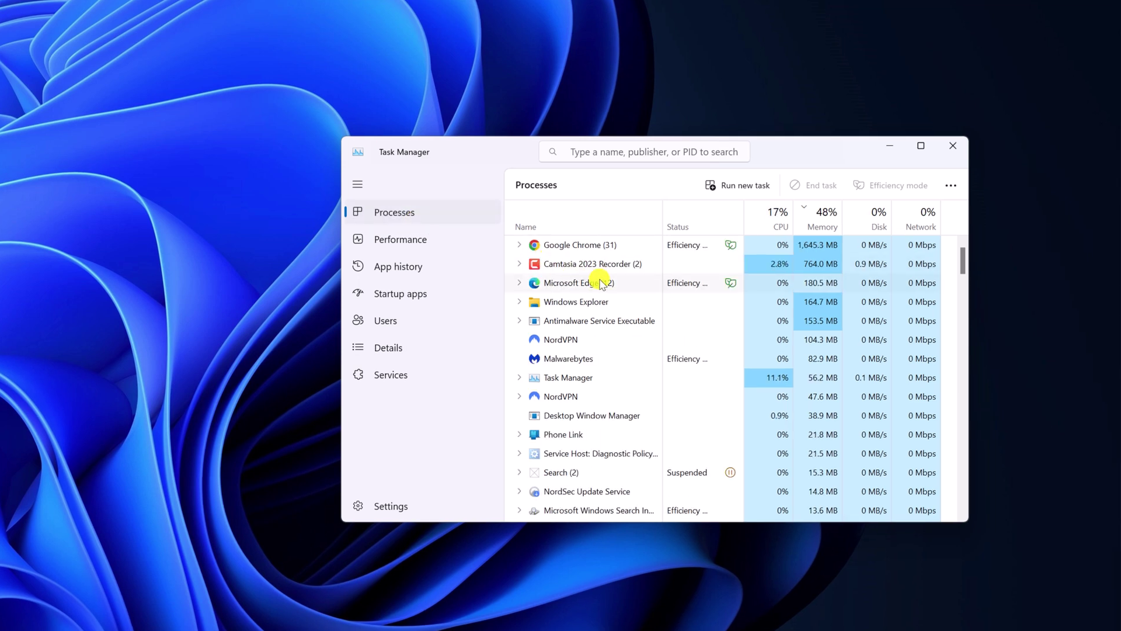
pyautogui.scroll(-3, 630, 373)
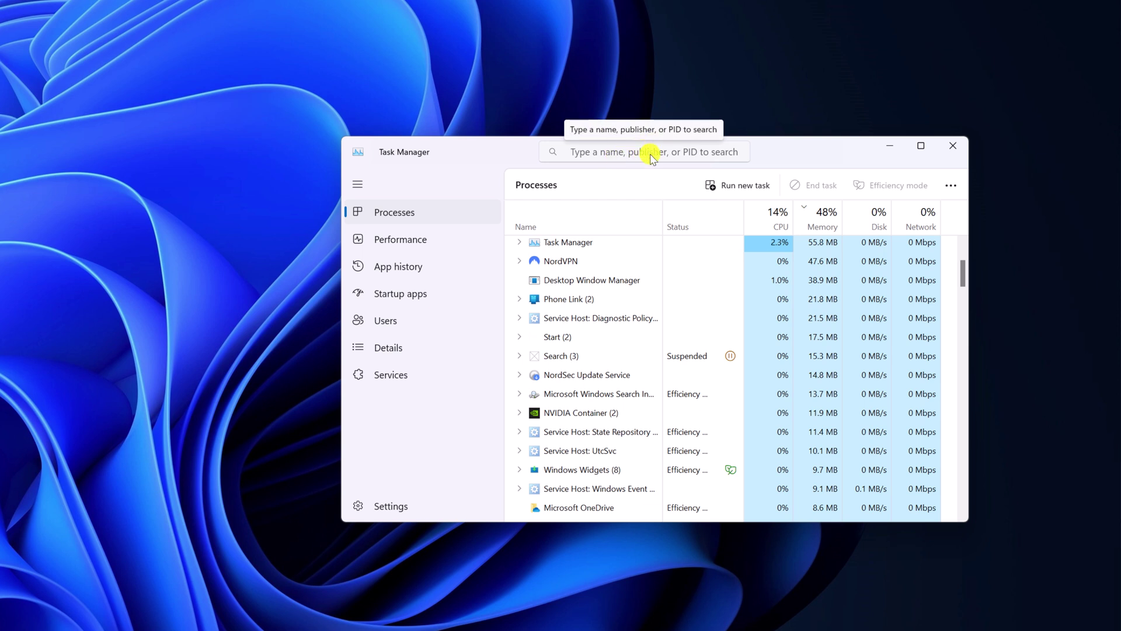
pyautogui.click(653, 153)
pyautogui.write('7-')
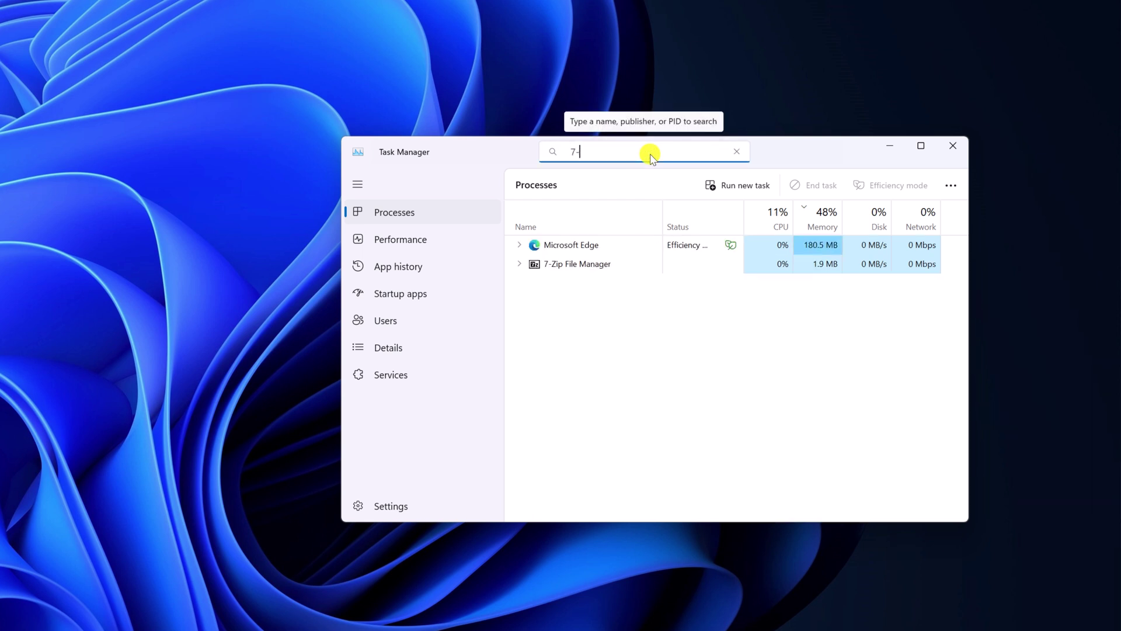
pyautogui.write('zip')
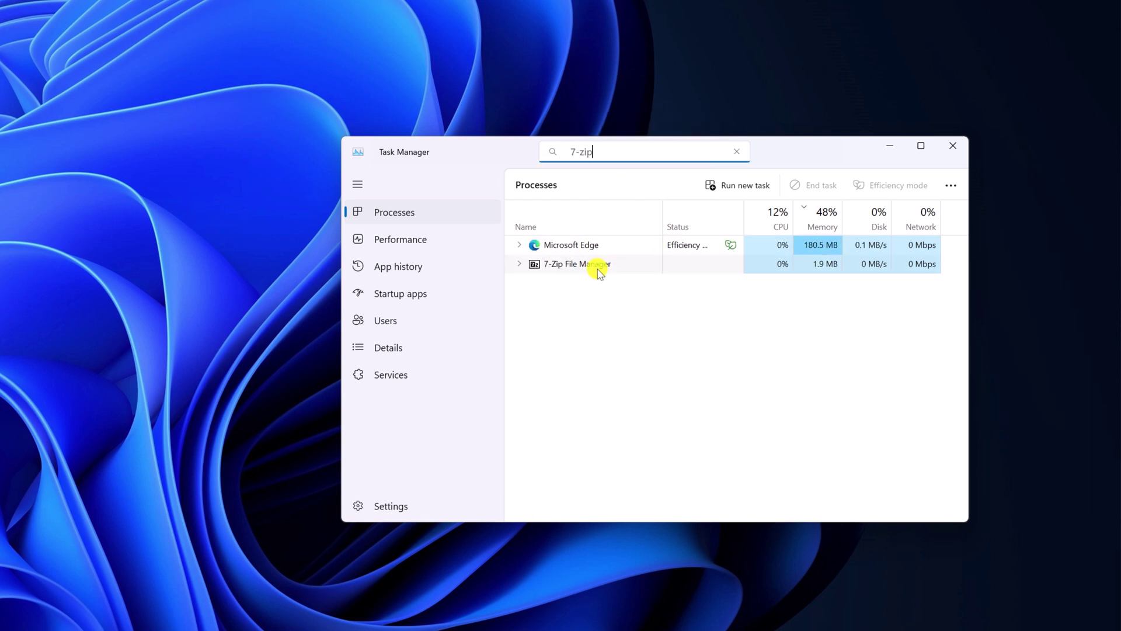
pyautogui.click(587, 271)
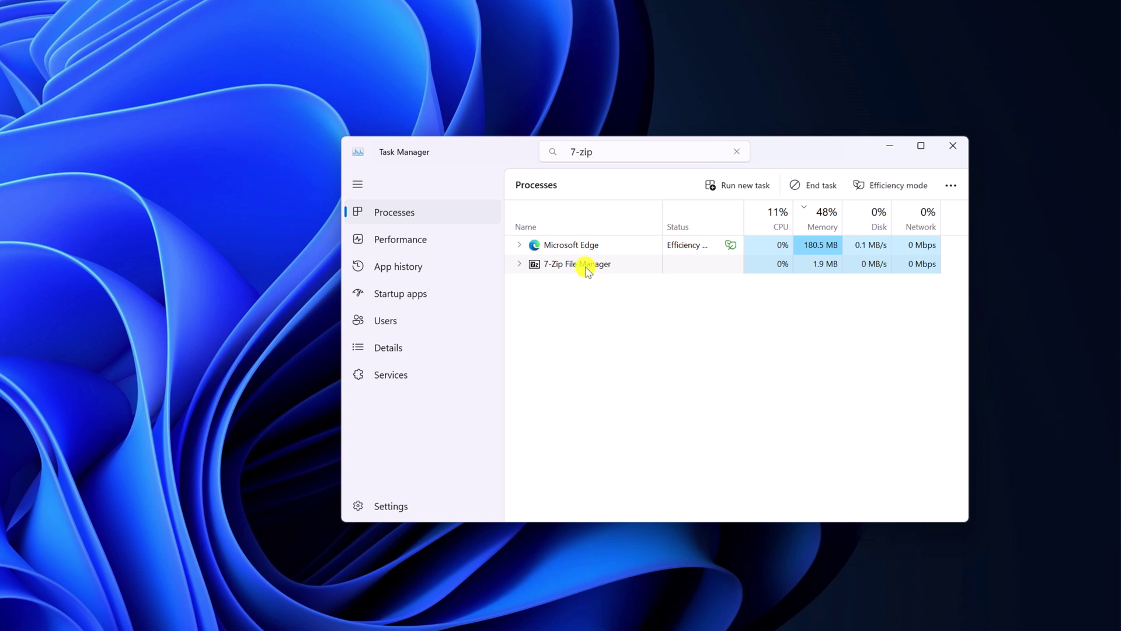
pyautogui.rightClick(587, 271)
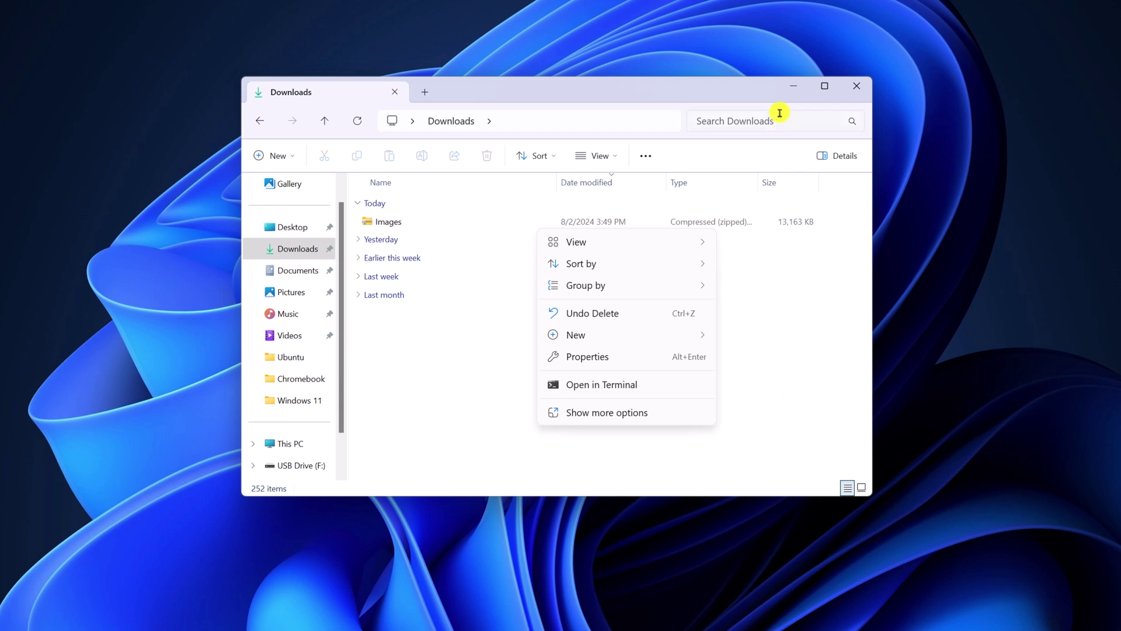
# - In 7-Zip's Tools > Options, enable the 32-bit 'Integrate 7-Zip to shell context menu' option
pyautogui.click(792, 86)
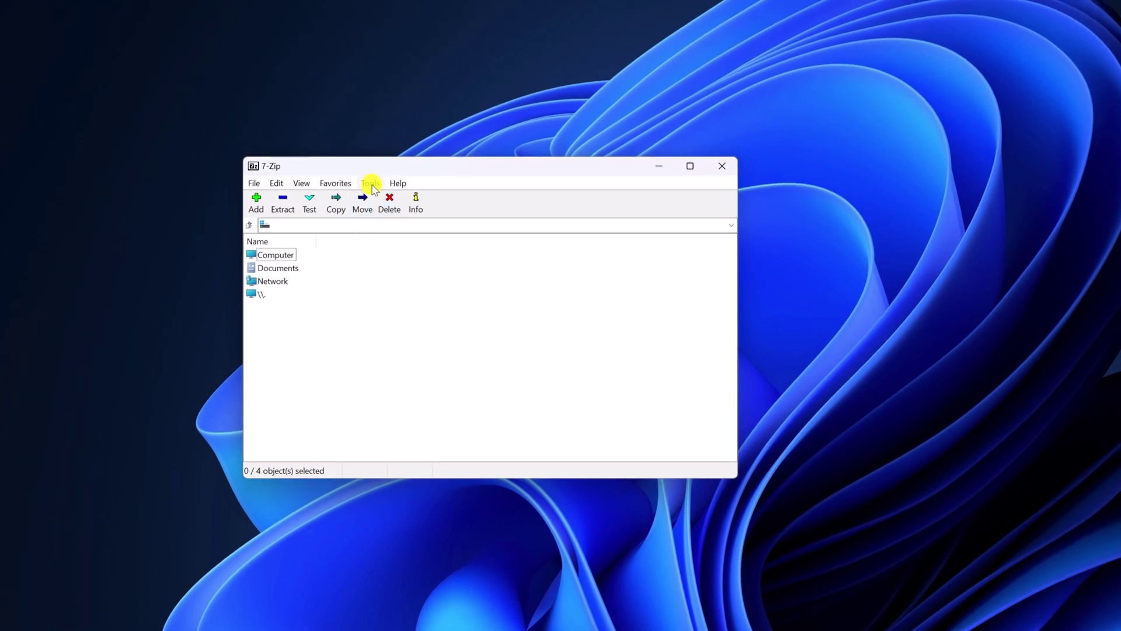
pyautogui.click(371, 184)
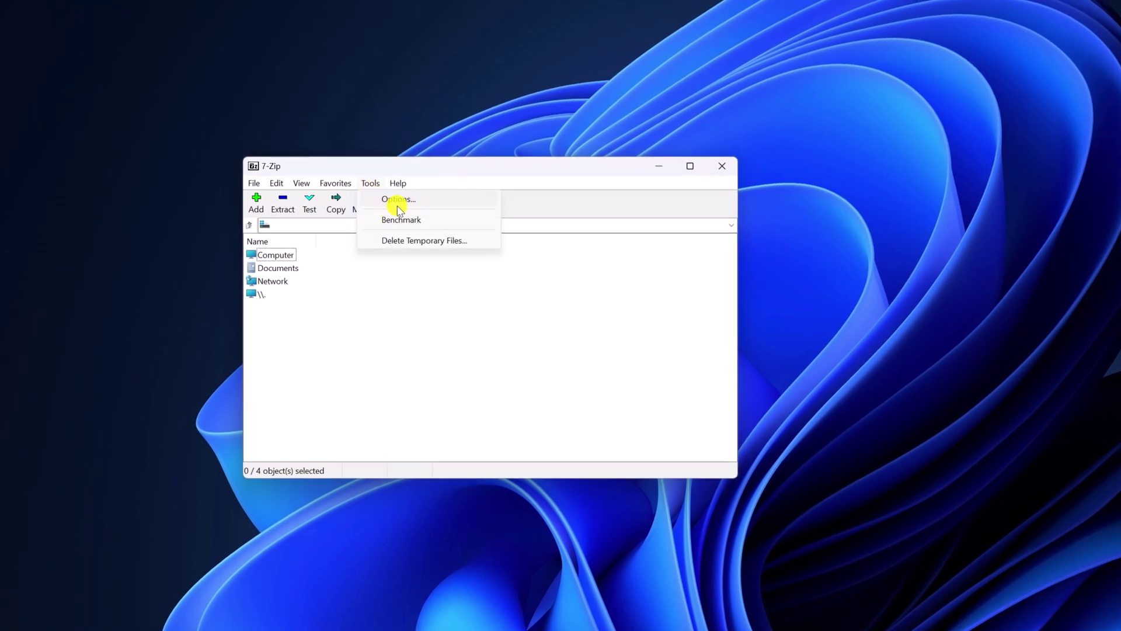
pyautogui.click(436, 202)
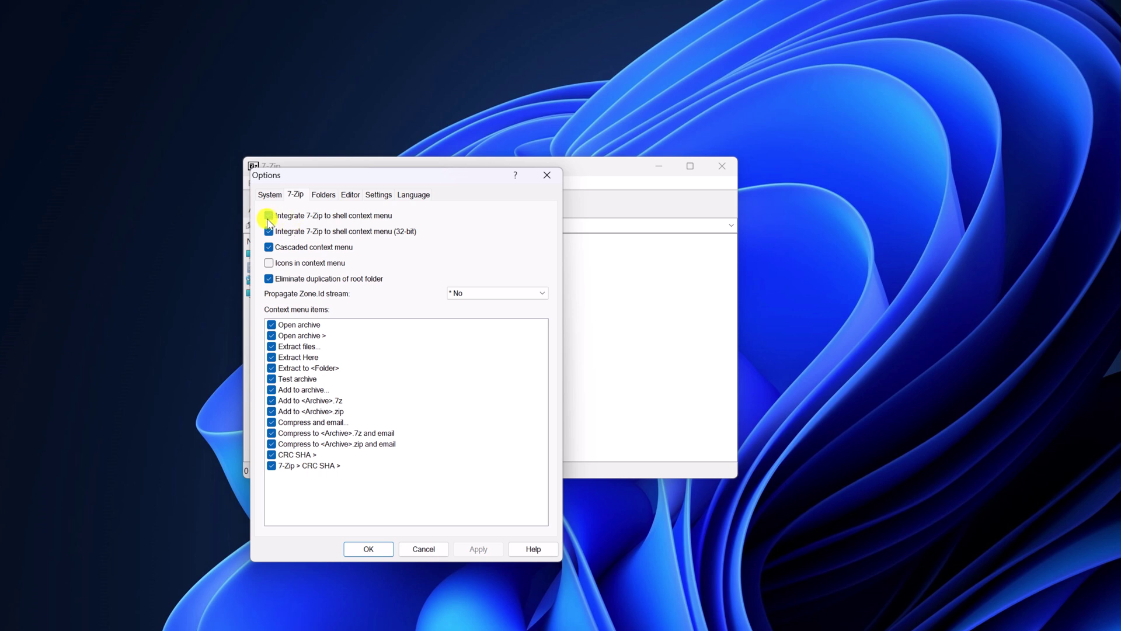
pyautogui.click(269, 231)
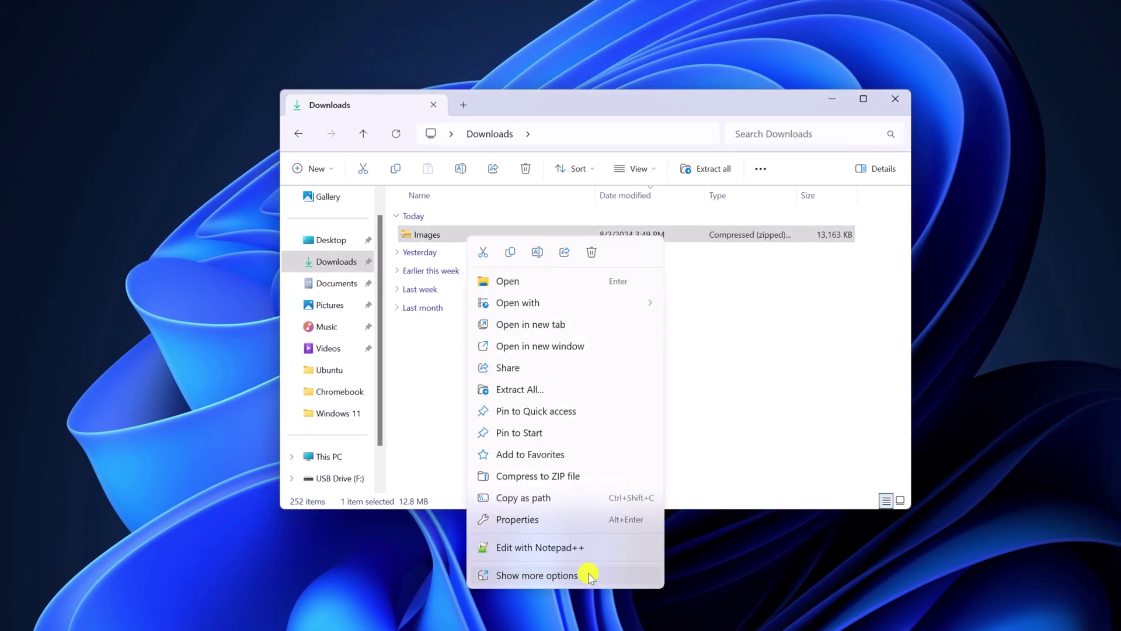
pyautogui.click(611, 580)
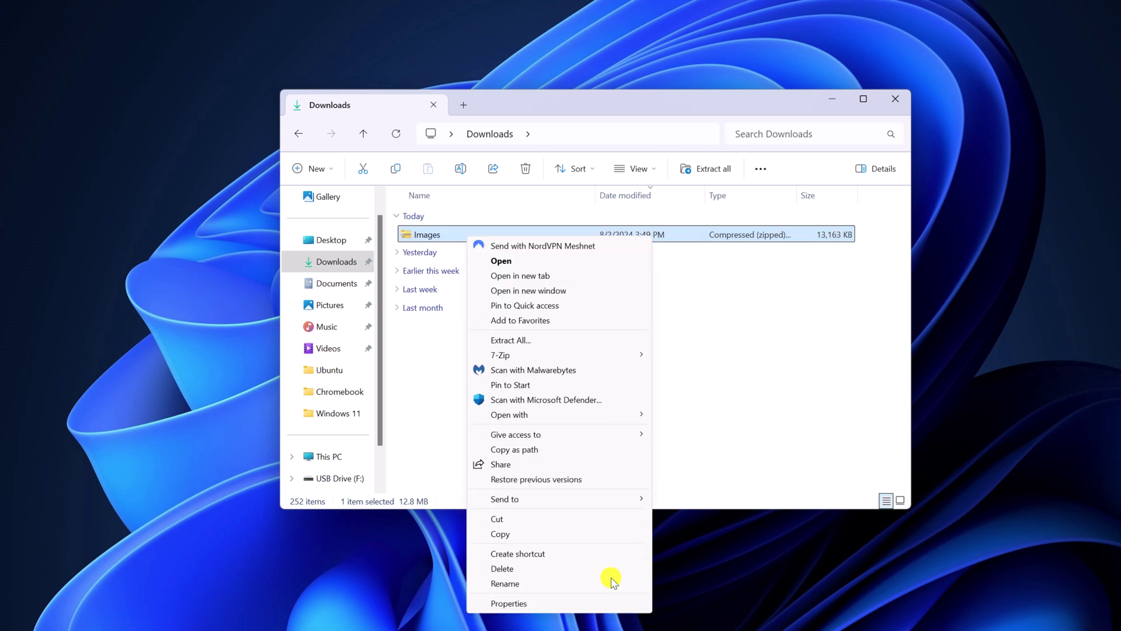
pyautogui.moveTo(607, 364)
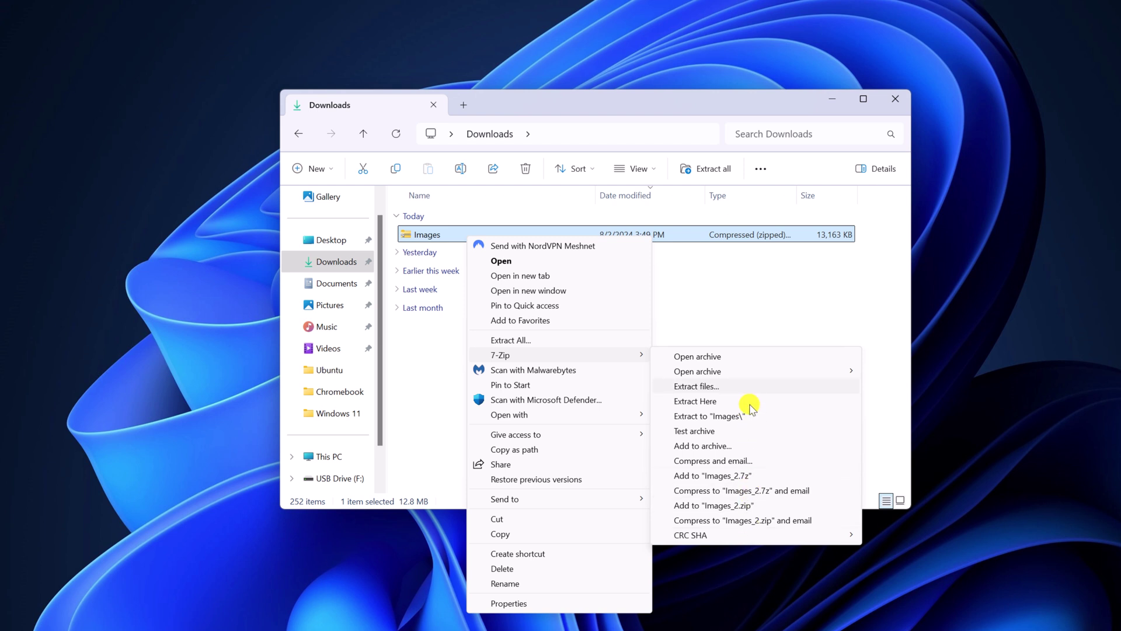
pyautogui.click(1016, 210)
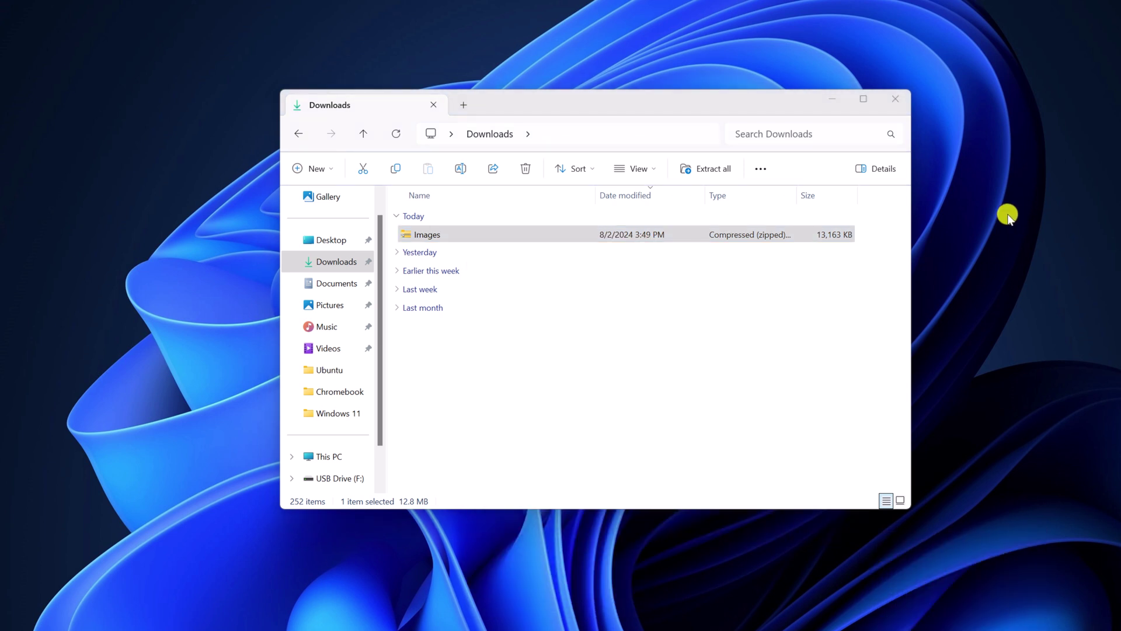
# - Open Windows Settings at Apps > Default apps
pyautogui.click(833, 98)
pyautogui.rightClick(428, 613)
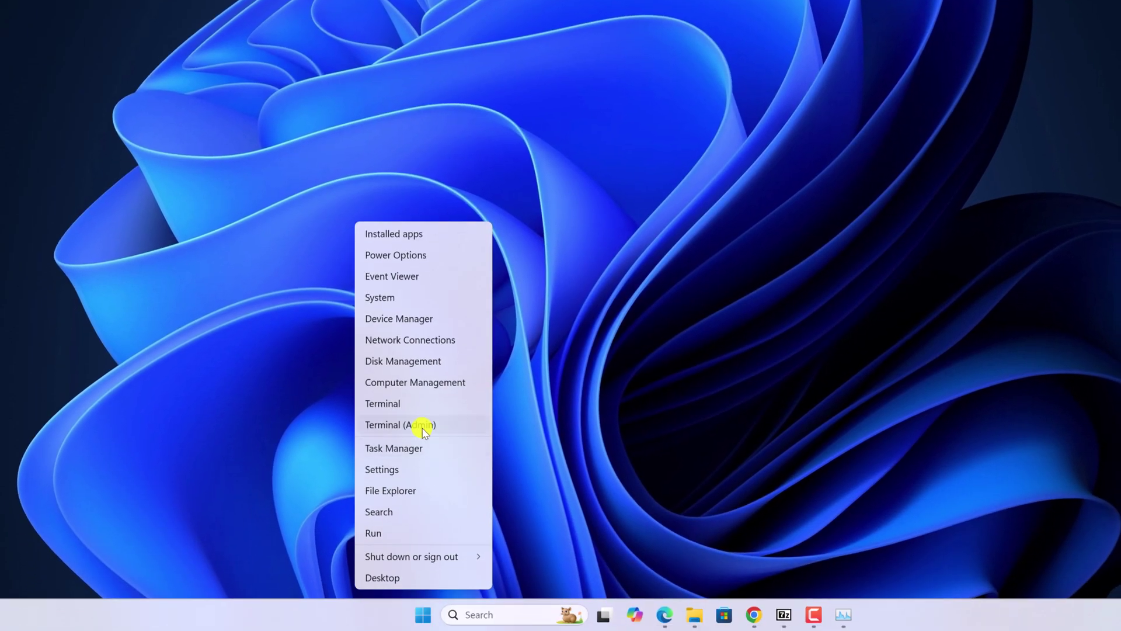
pyautogui.click(423, 465)
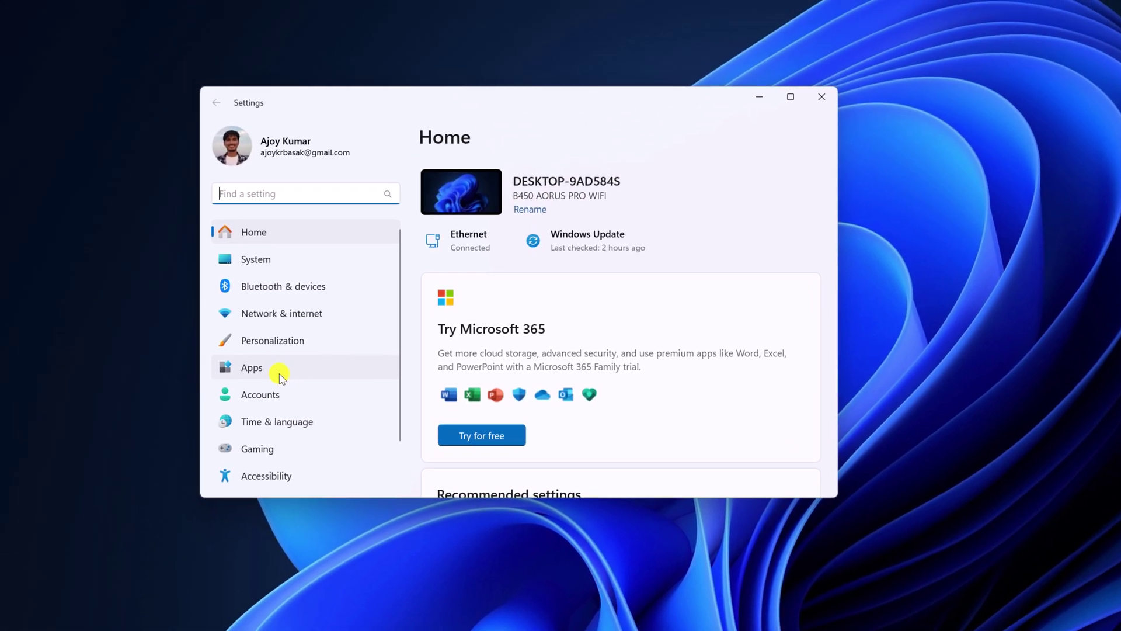
pyautogui.click(279, 374)
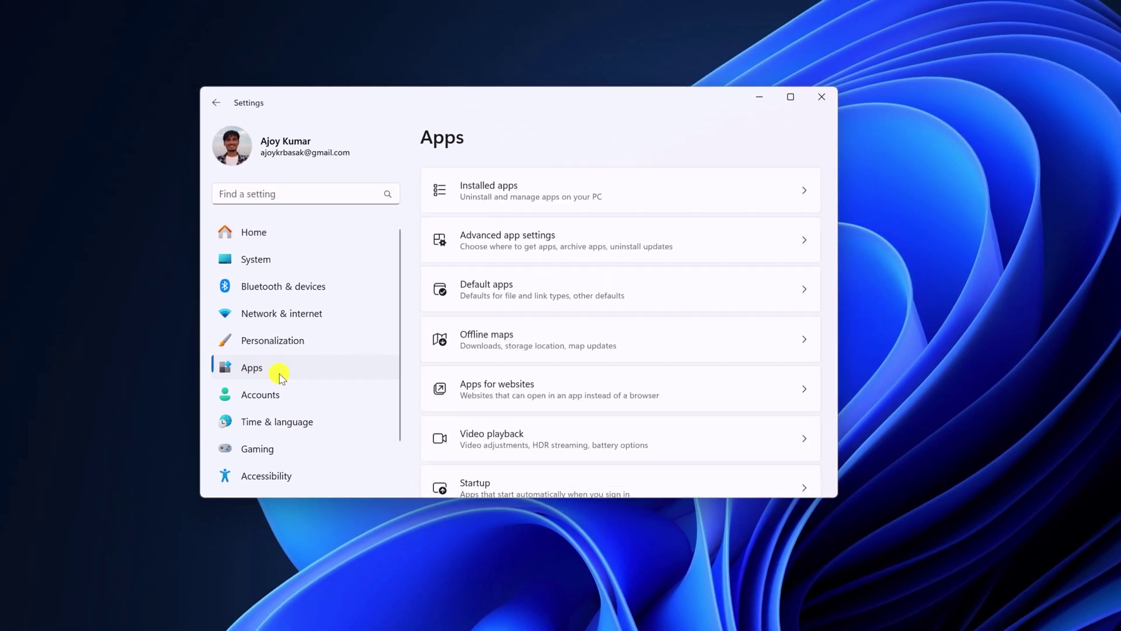
pyautogui.click(581, 305)
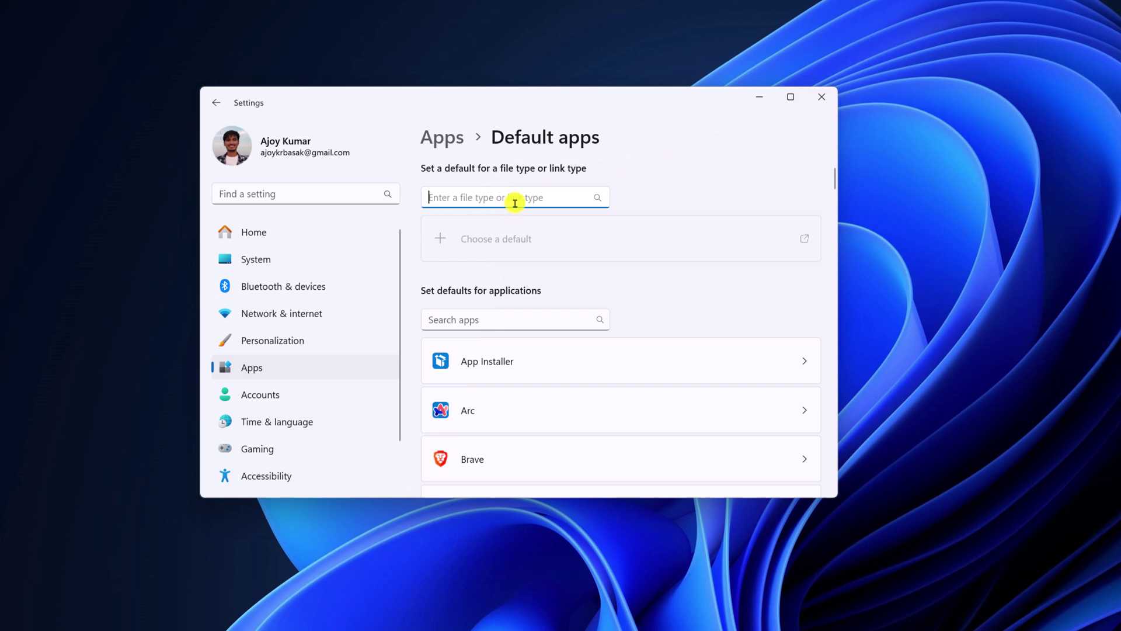
# - Search for the .7z file type and open the choice to replace Windows Explorer
pyautogui.write('.7')
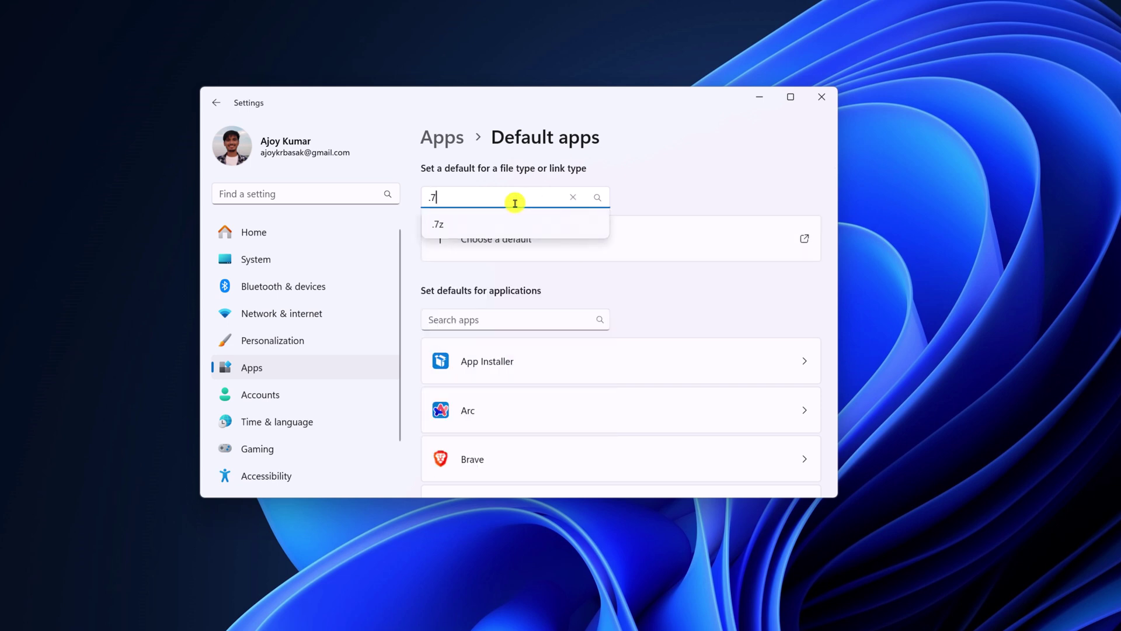
pyautogui.write('z')
pyautogui.click(493, 229)
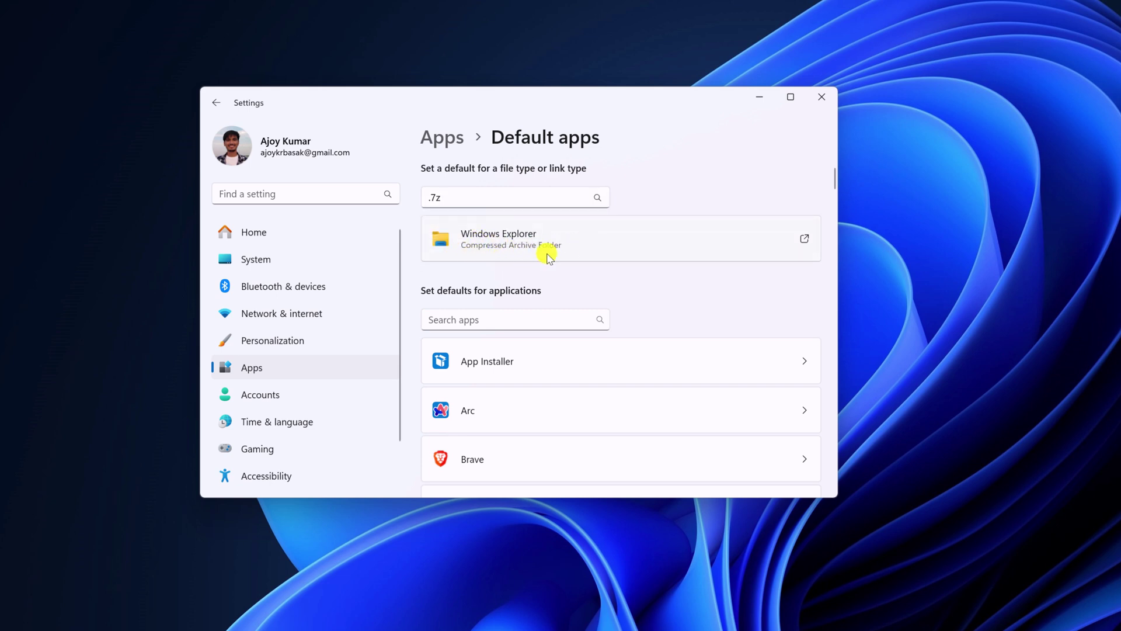
pyautogui.click(639, 243)
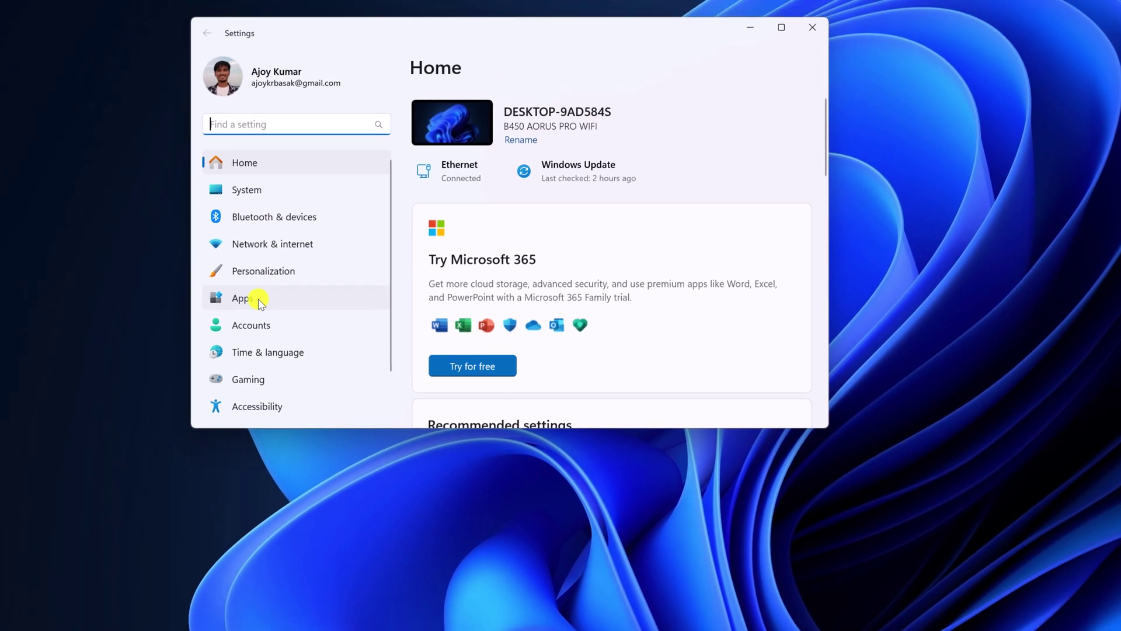
# - Filter Installed apps by '7-zip' and choose Uninstall for 7-Zip 24.07 (x64)
pyautogui.click(262, 300)
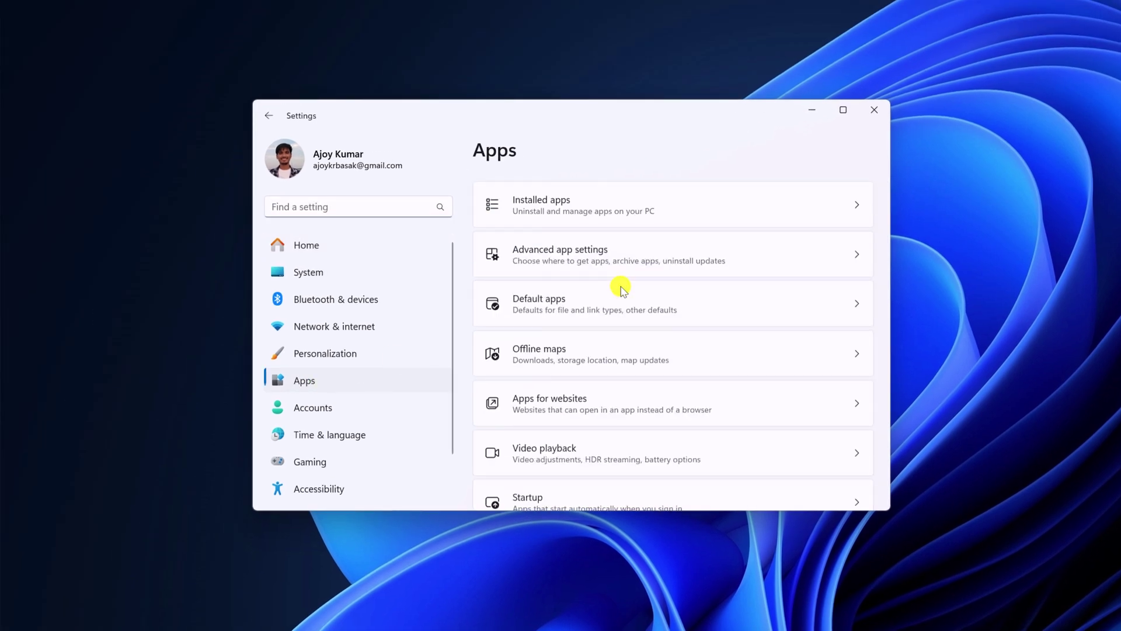
pyautogui.click(603, 206)
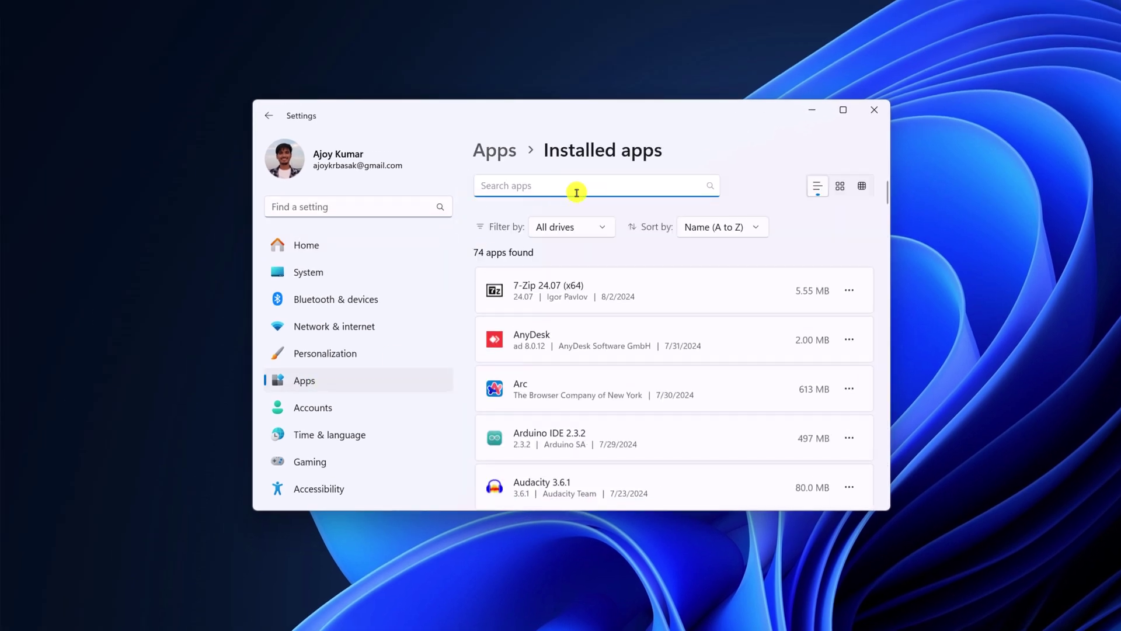
pyautogui.write('7-zip')
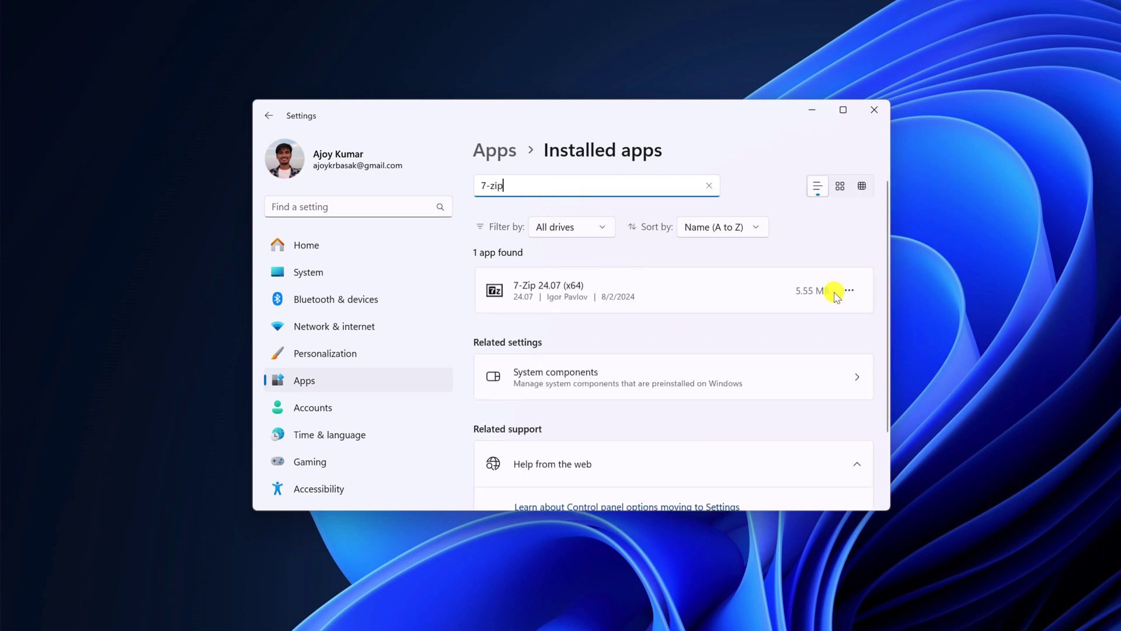
pyautogui.click(849, 290)
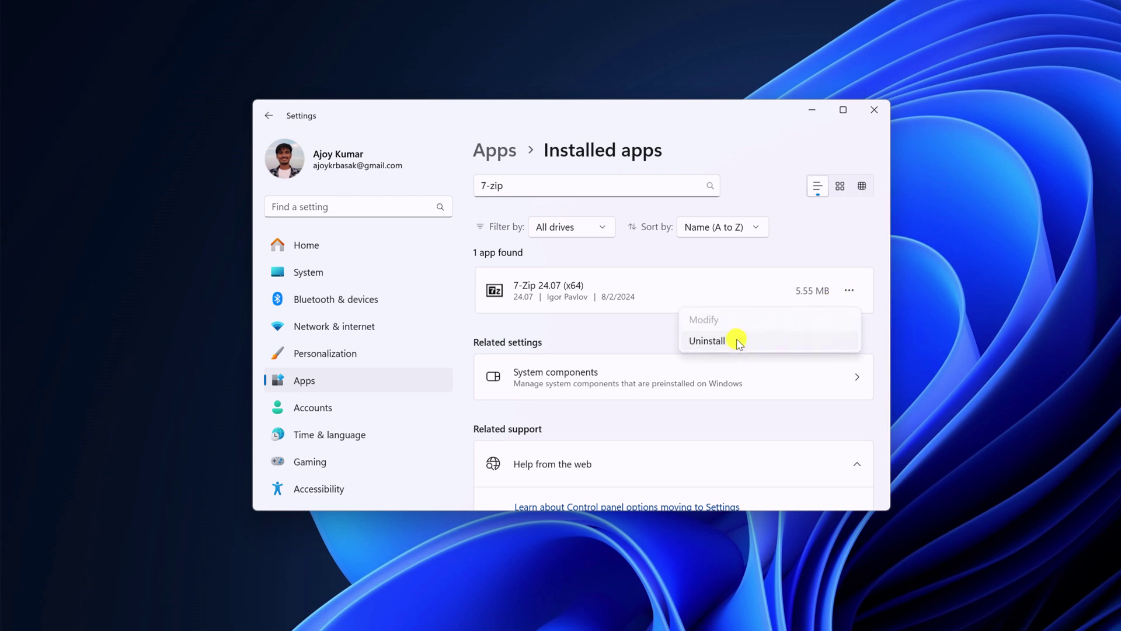
pyautogui.click(737, 342)
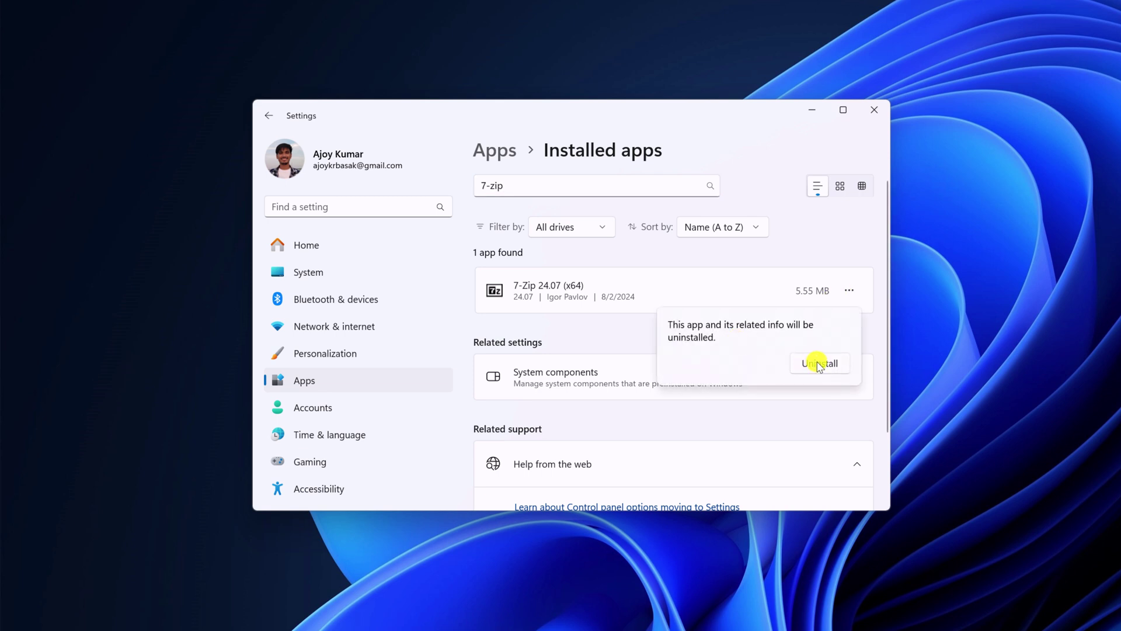